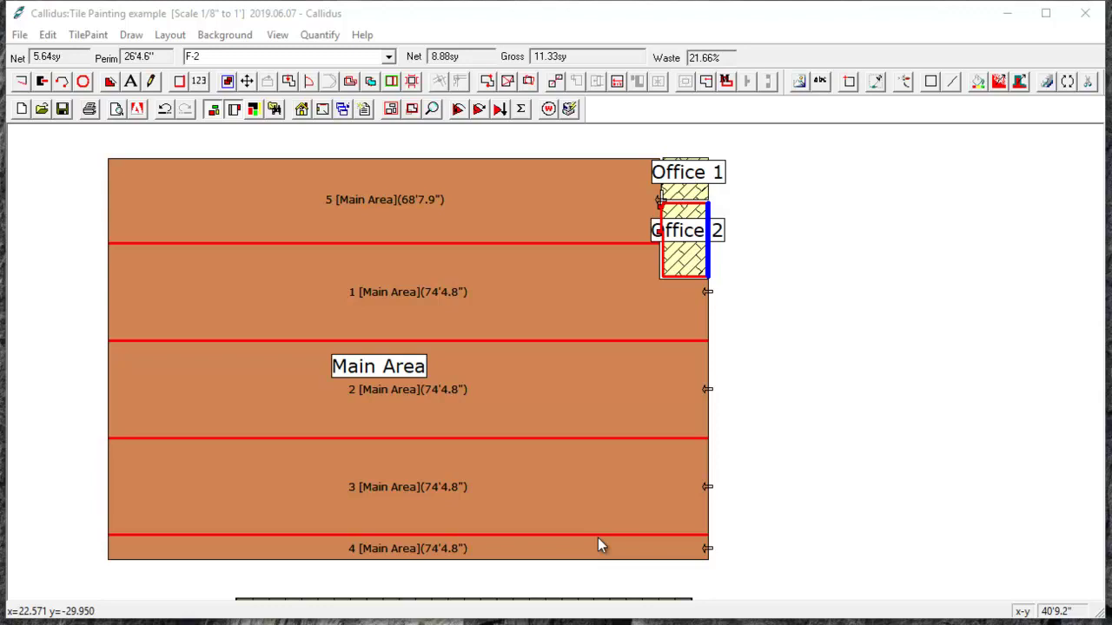
- Review the drawing tools options and draw a four-point area beside the offices, with its first side about 17 ft long
left_click(151, 85)
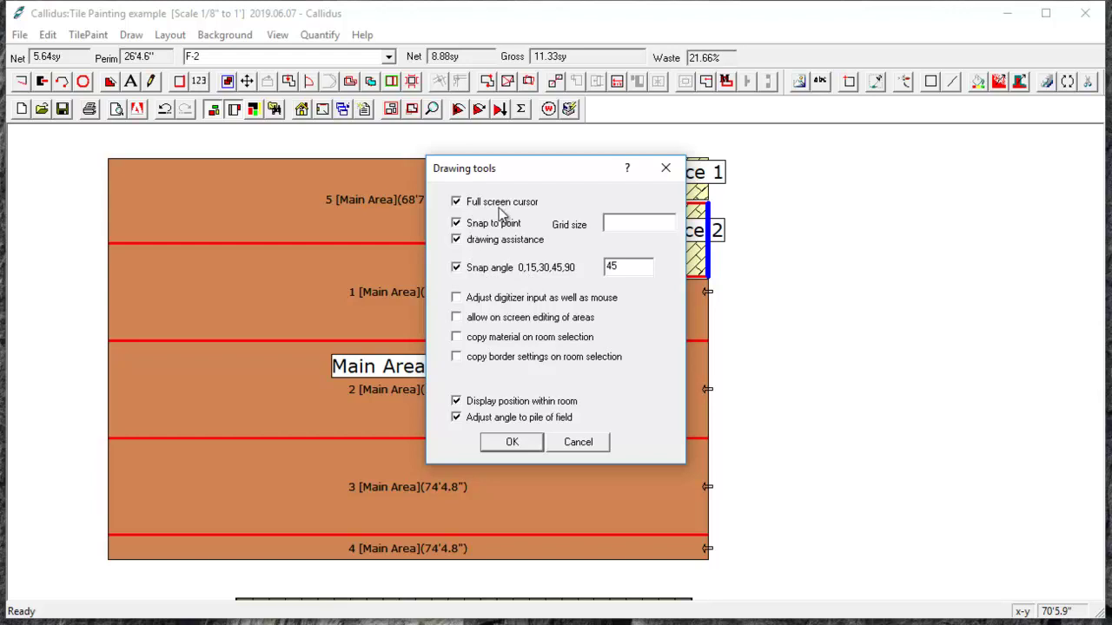
left_click(511, 442)
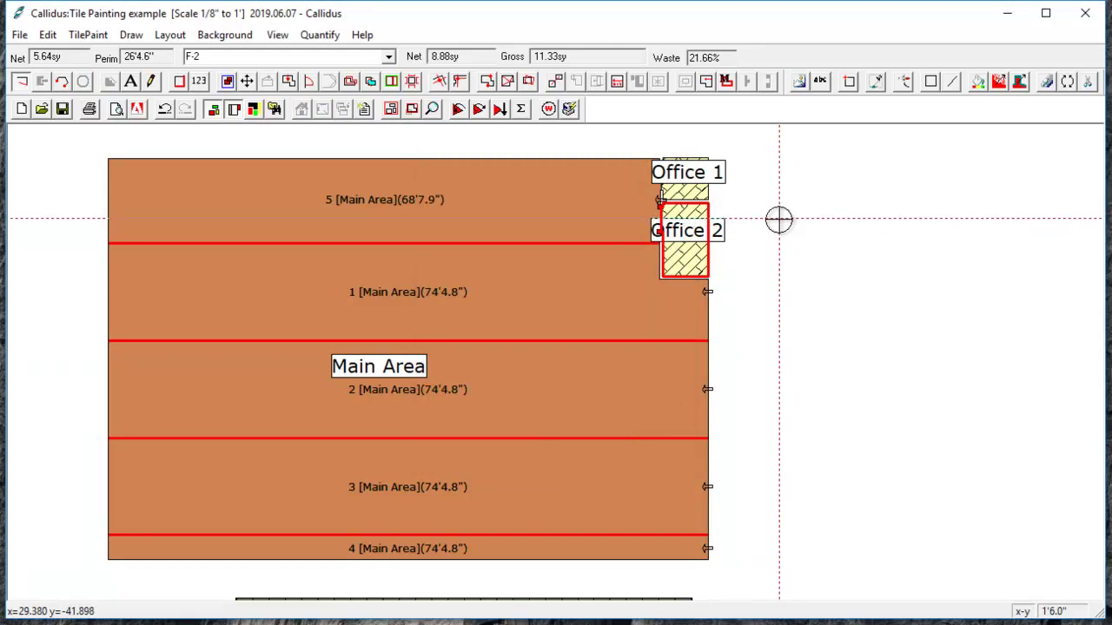
left_click(780, 219)
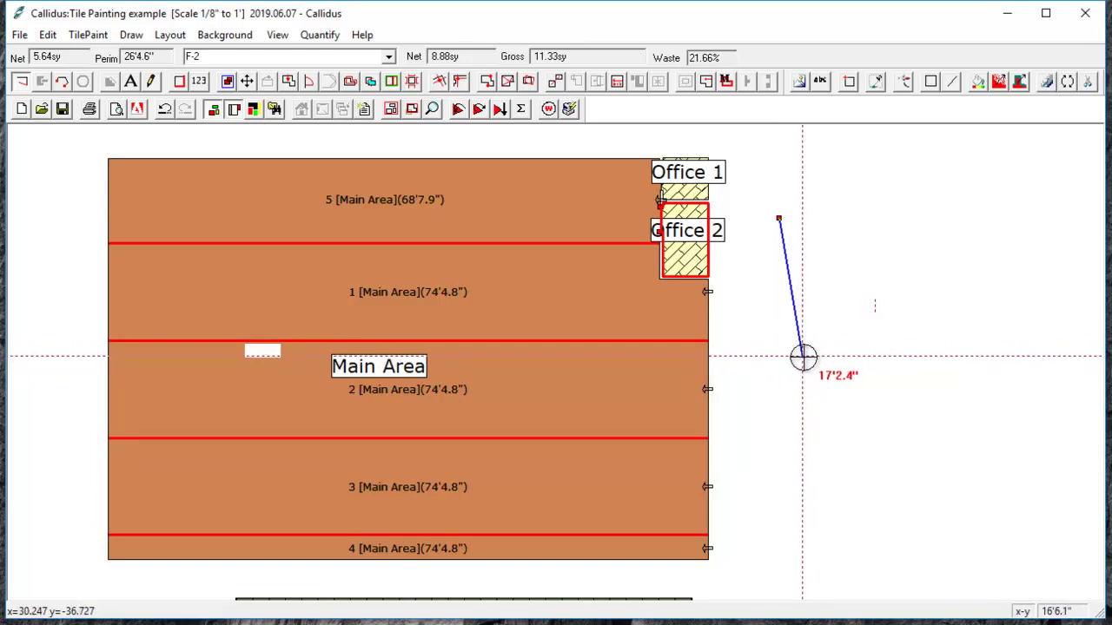
left_click(810, 352)
left_click(861, 340)
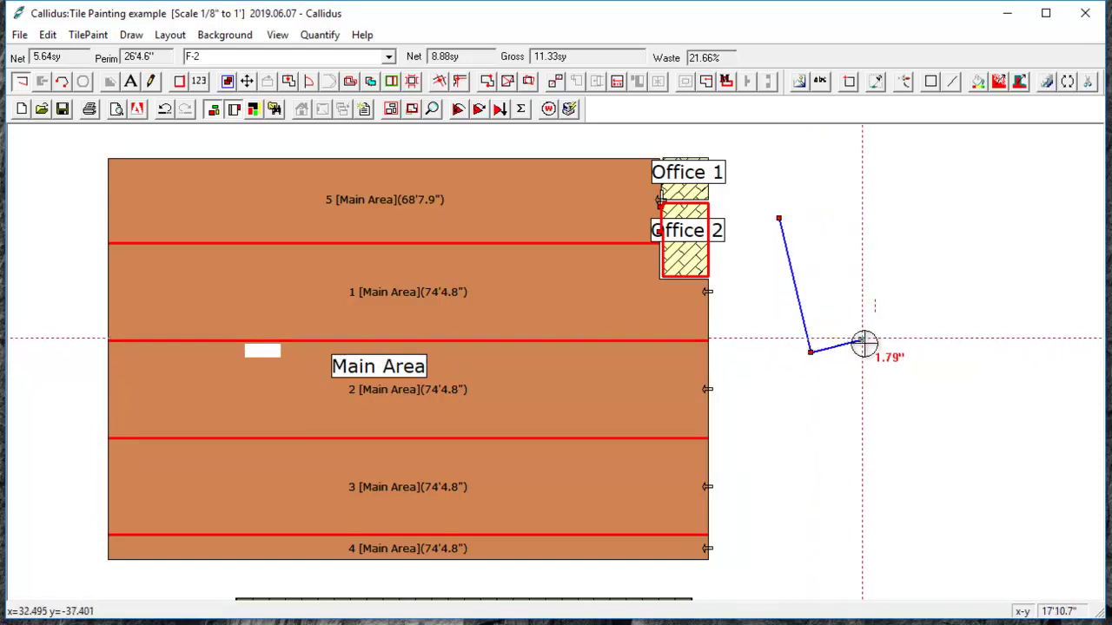
double_click(789, 390)
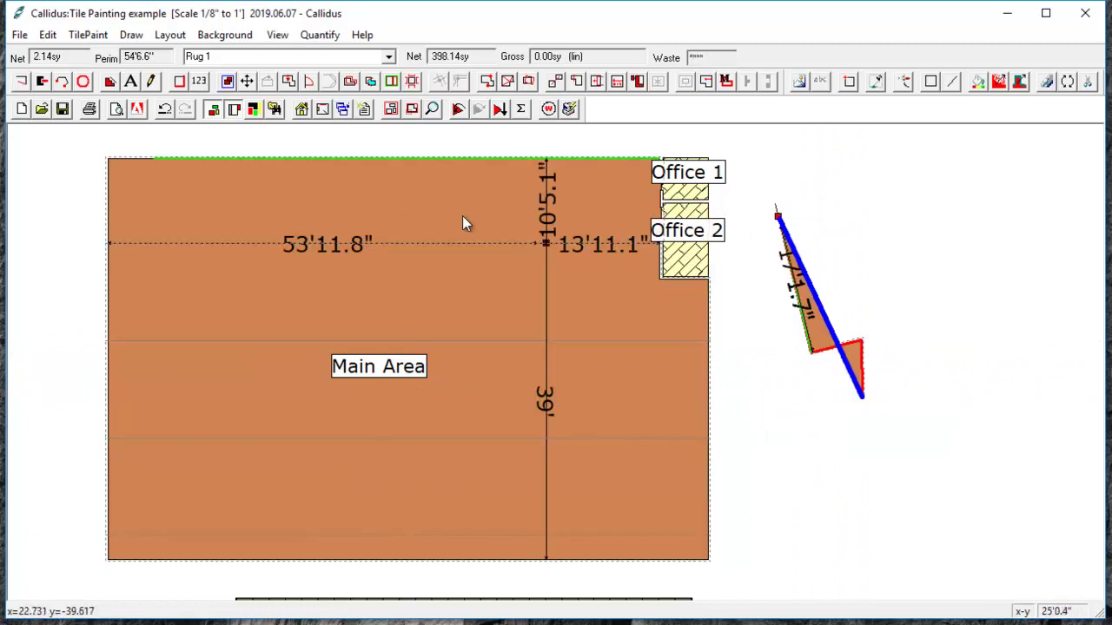
- Enable copying the material on room selection and apply Rug 1 to Office 1 and Office 2
left_click(150, 81)
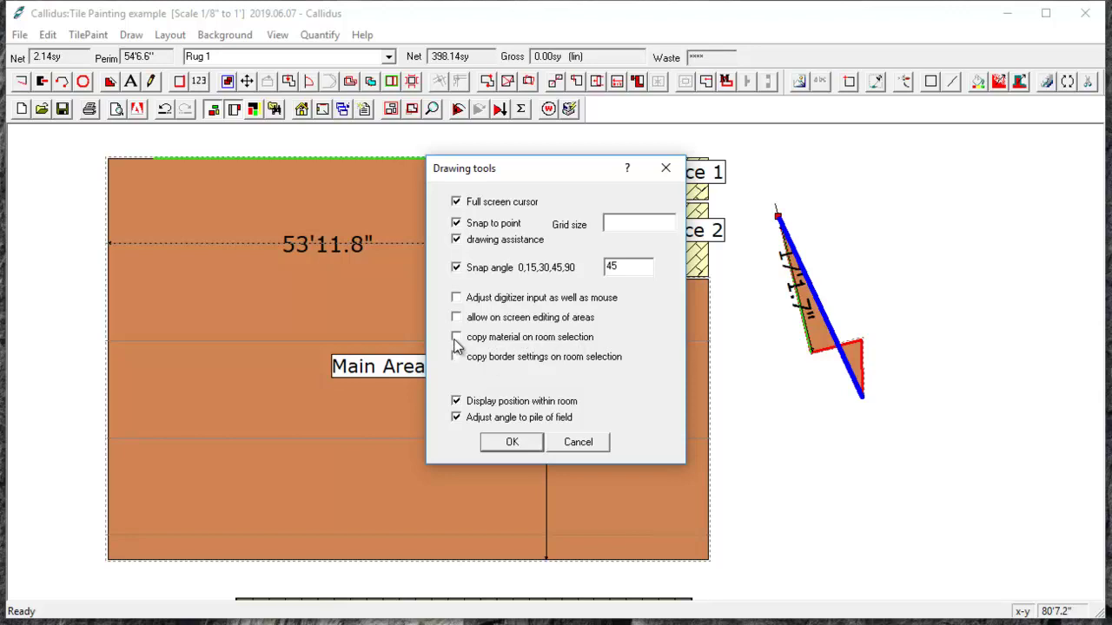
left_click(512, 443)
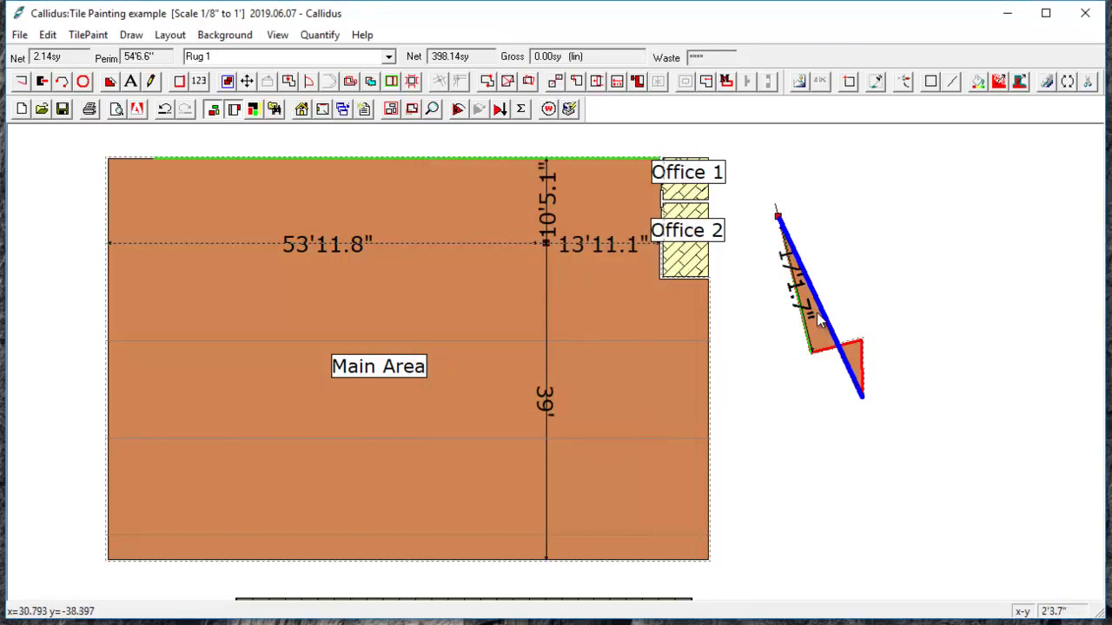
left_click(697, 265)
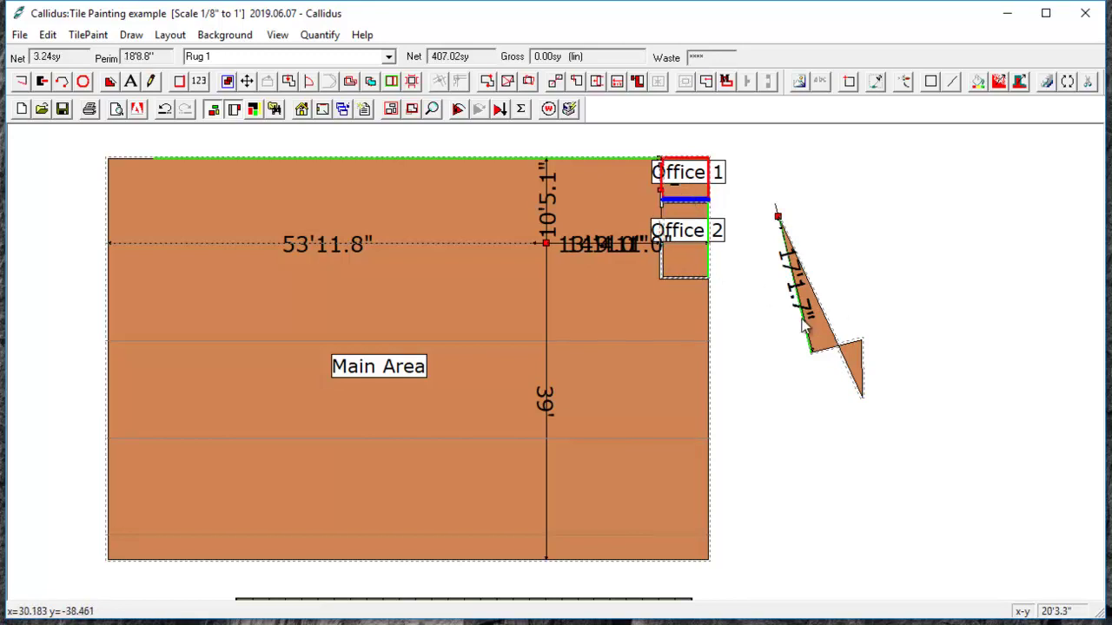
- Assign the LVT-1 material to the uppermost of the LVT-2 rectangles beside the Main Area
scroll(798, 303, "down", 1)
scroll(797, 302, "down", 3)
left_click(411, 308)
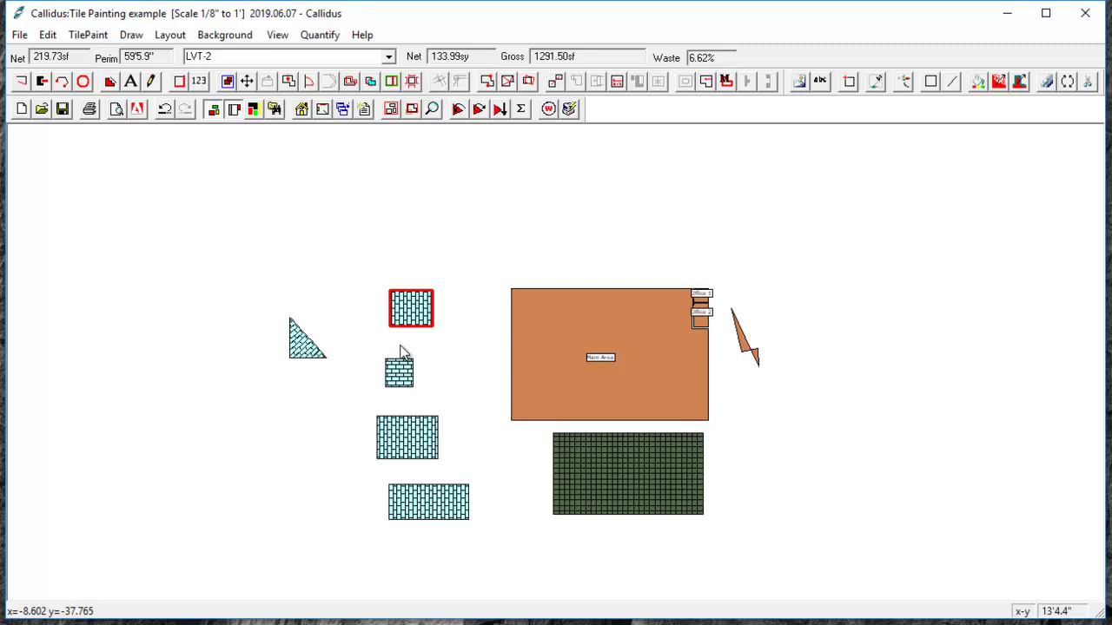
left_click(388, 57)
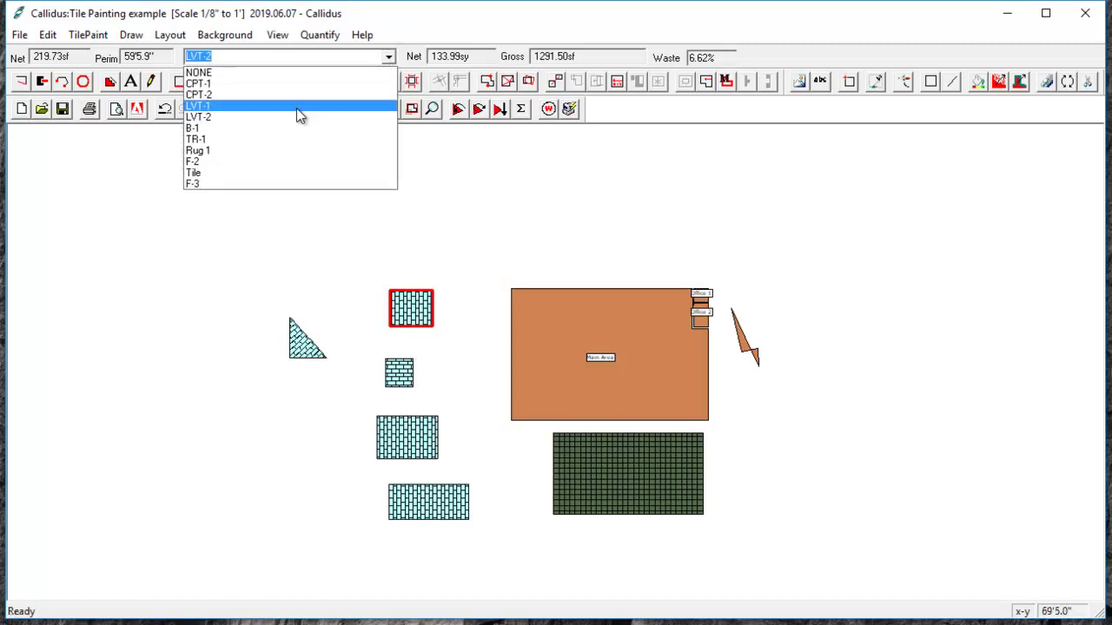
left_click(297, 116)
- Assign the LVT-1 material to the triangular area and the three remaining LVT-2 rectangles
left_click(294, 359)
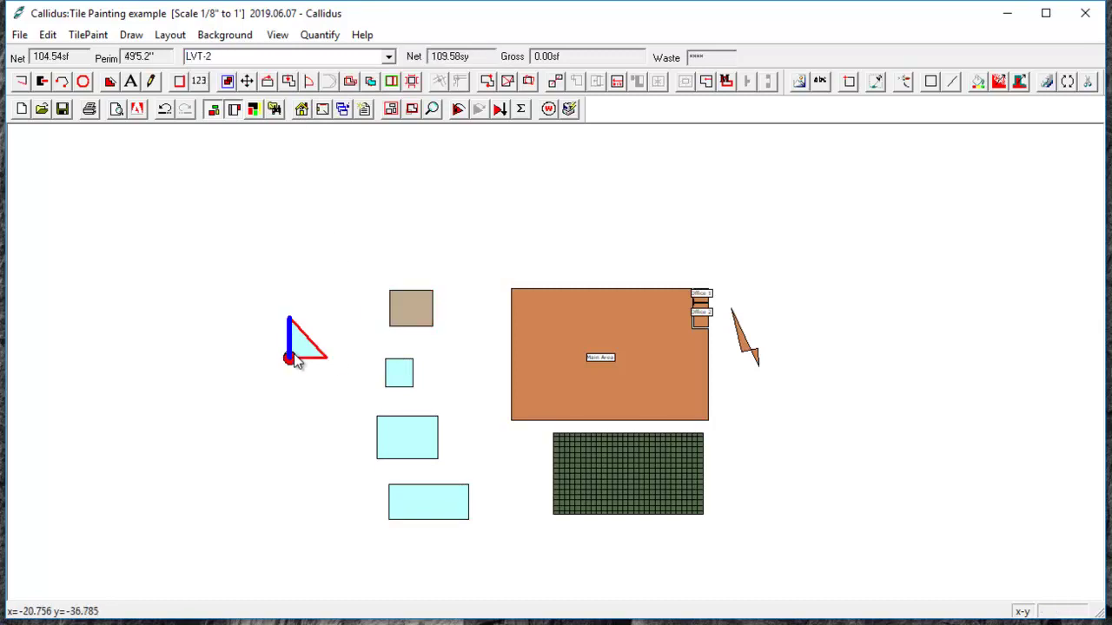
left_click(388, 56)
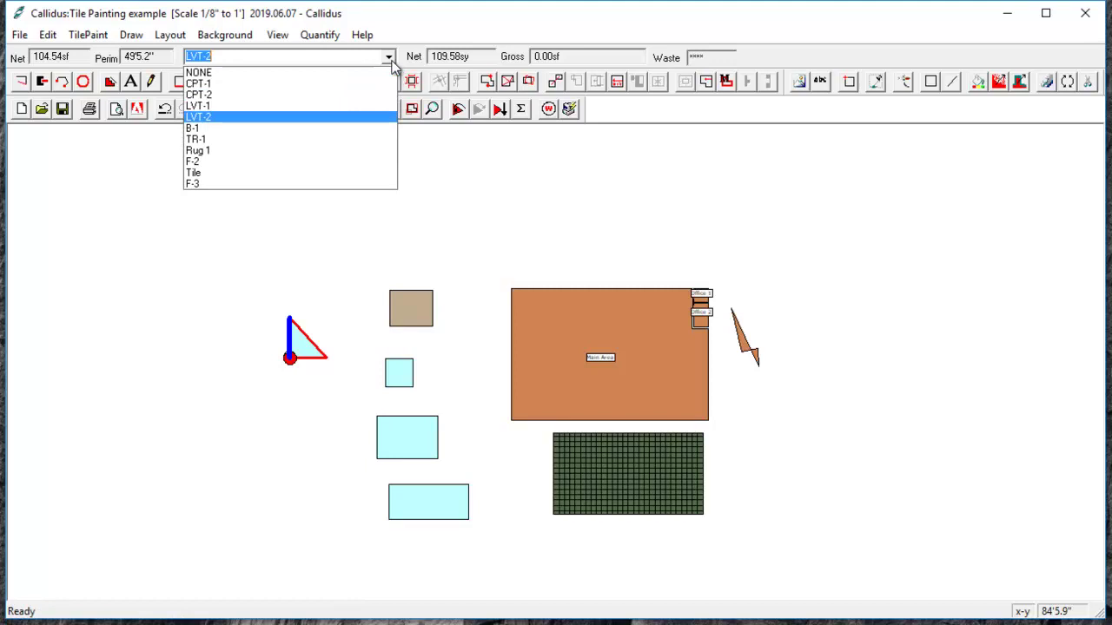
left_click(330, 109)
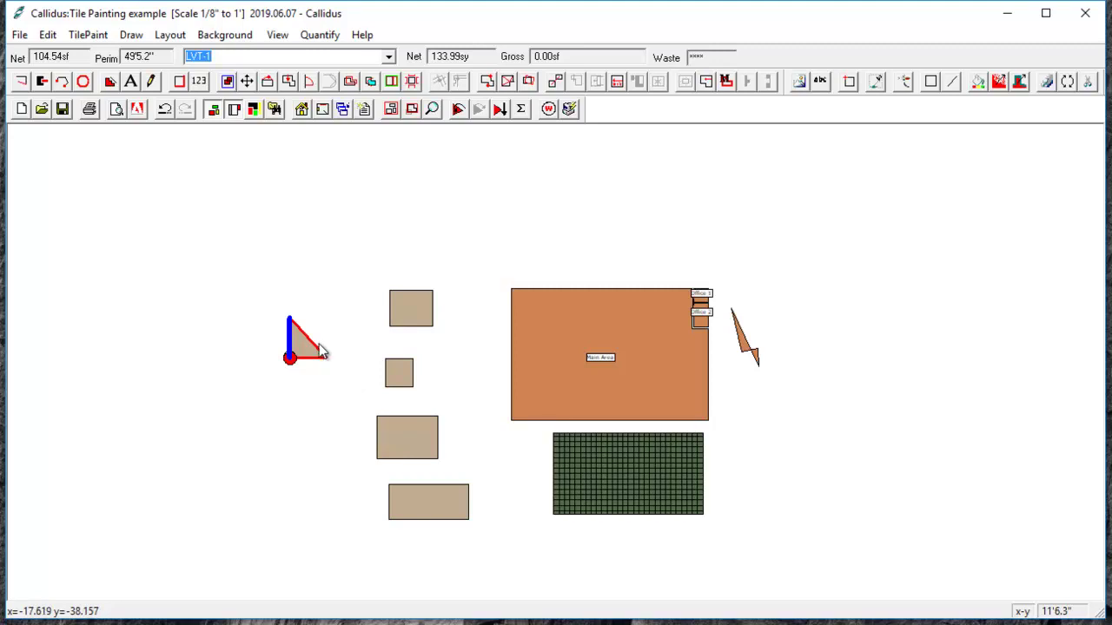
- Review the room settings of the Main Area
left_click(322, 109)
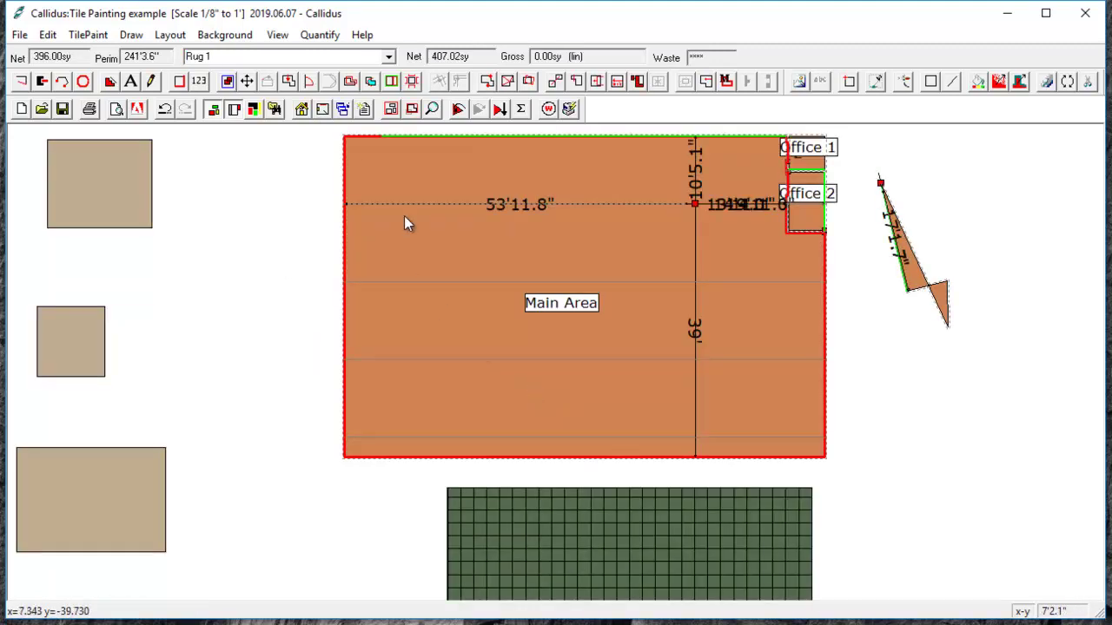
left_click(326, 115)
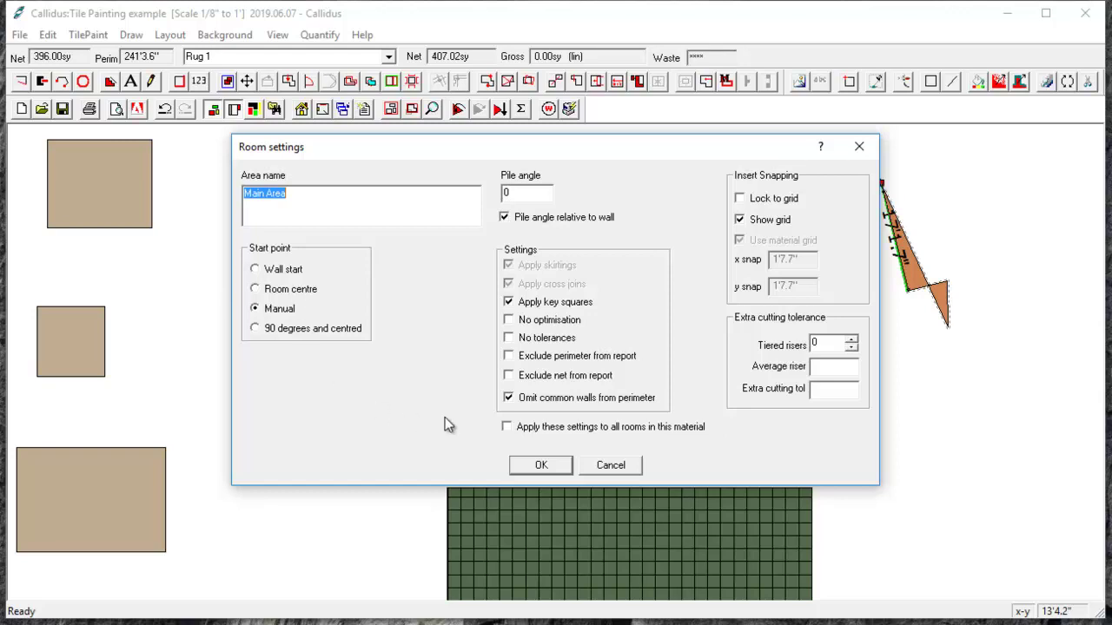
key("Return")
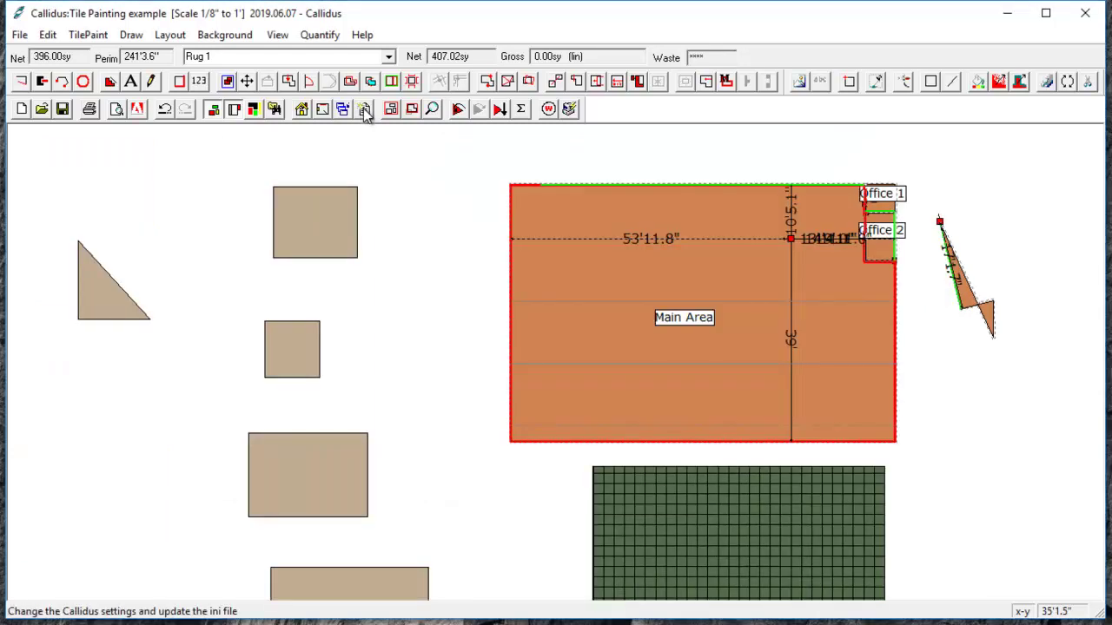
- Review the global settings, including the available output units
left_click(364, 110)
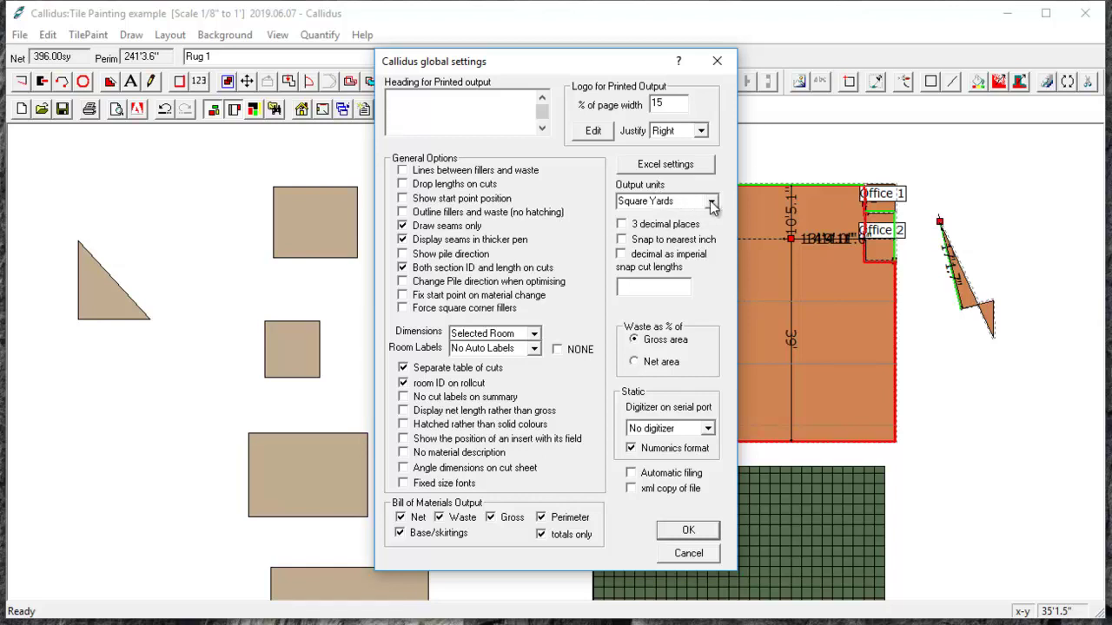
left_click(712, 202)
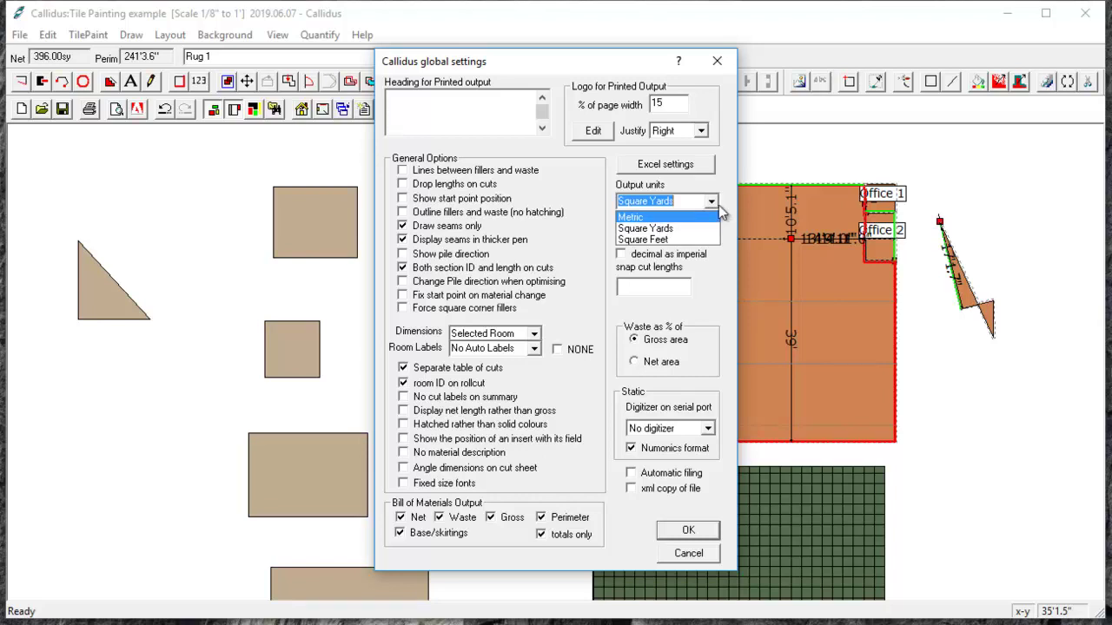
left_click(714, 203)
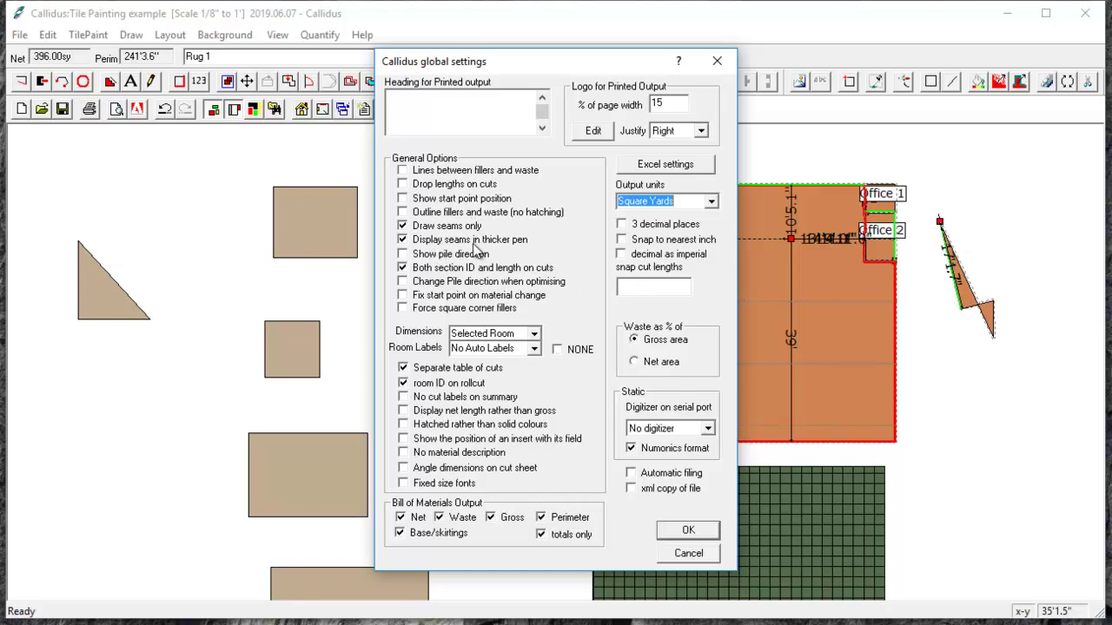
left_click(687, 531)
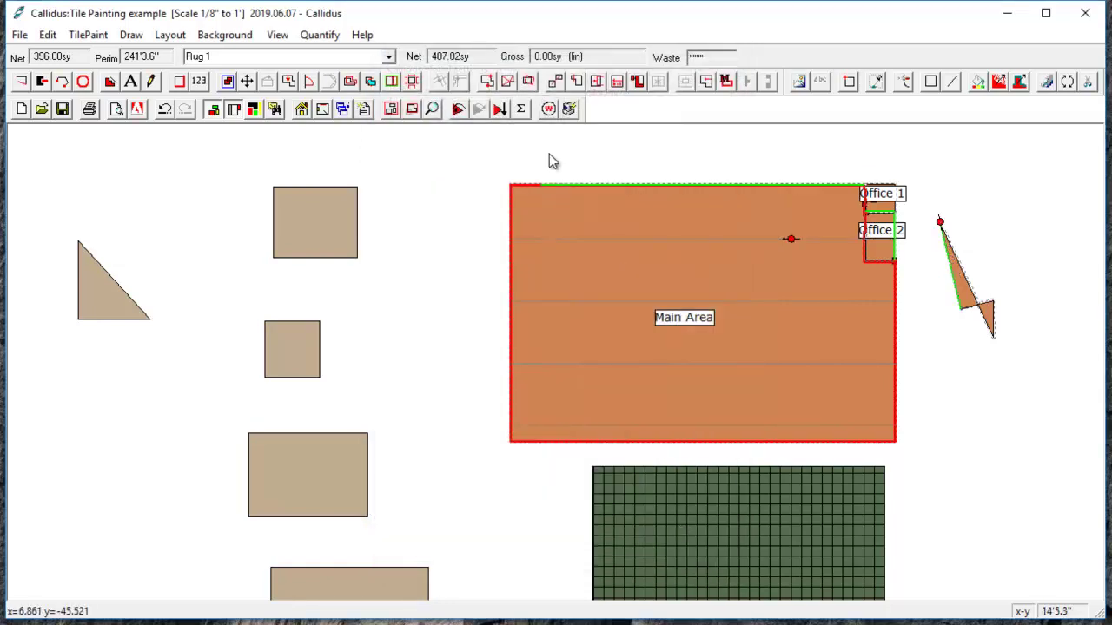
- Calculate the material layout so the Main Area shows its seams and cuts
left_click(458, 108)
scroll(692, 301, "up", 2)
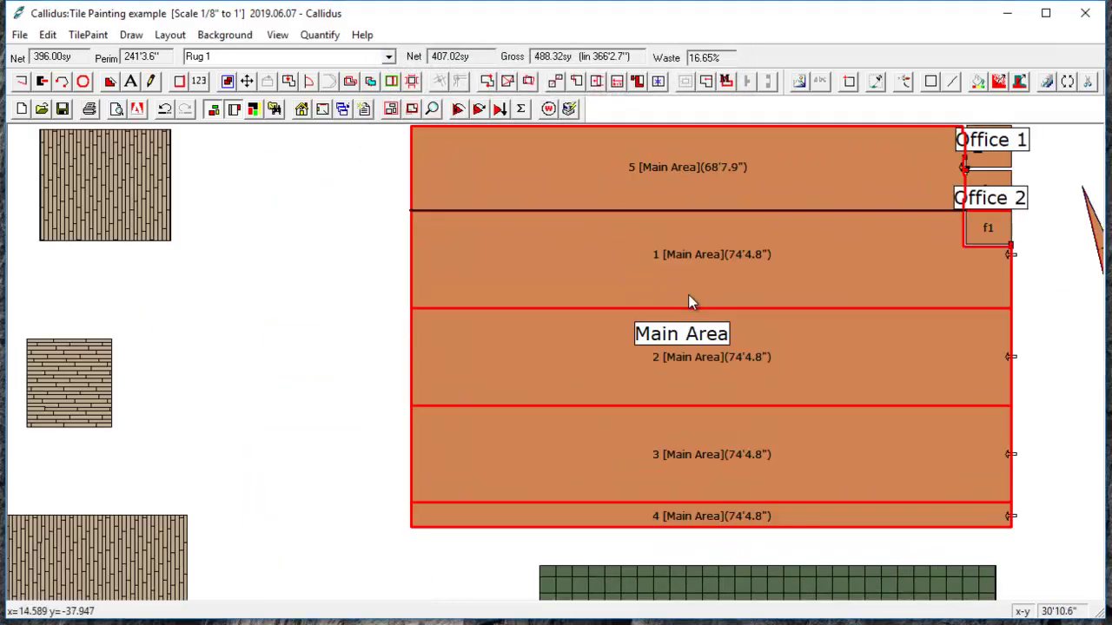
- Turn off drawing seams only and displaying seams in a thicker pen in the global settings
left_click(348, 109)
left_click_drag(496, 69, 131, 73)
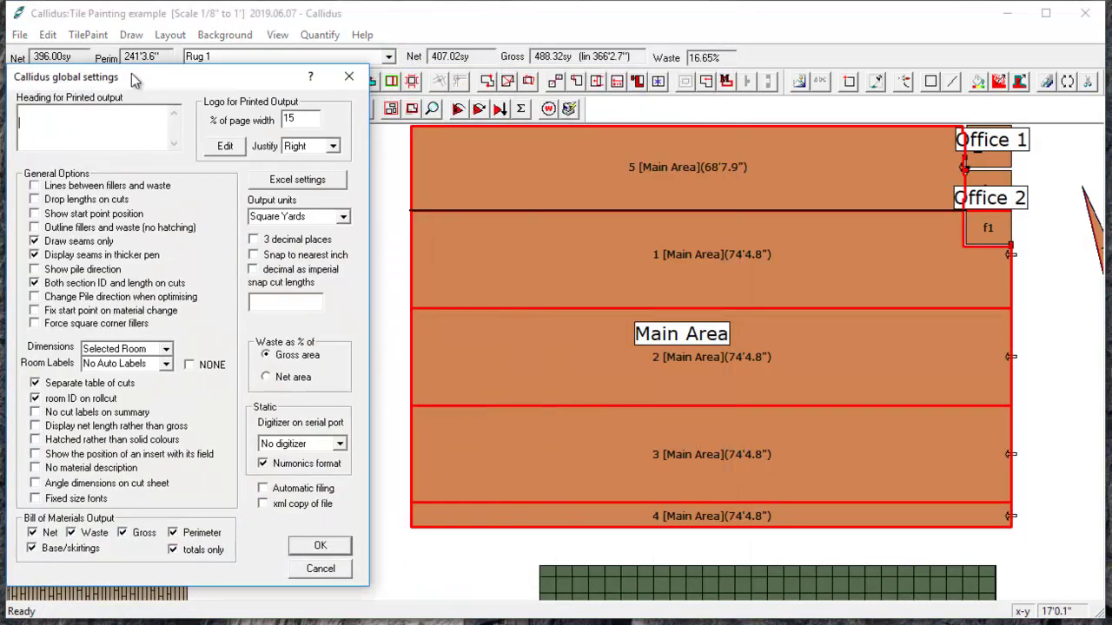
left_click(34, 241)
left_click(320, 545)
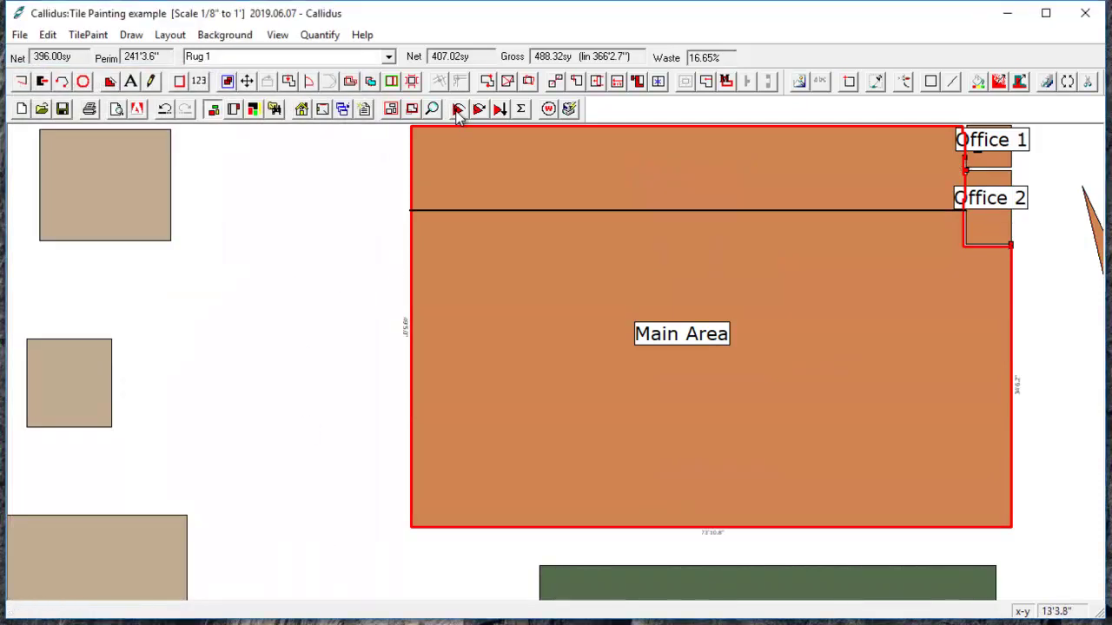
- Turn drawing seams only and the thicker seam pen back on in the global settings and recalculate the layout
left_click(363, 109)
left_click_drag(579, 77, 266, 103)
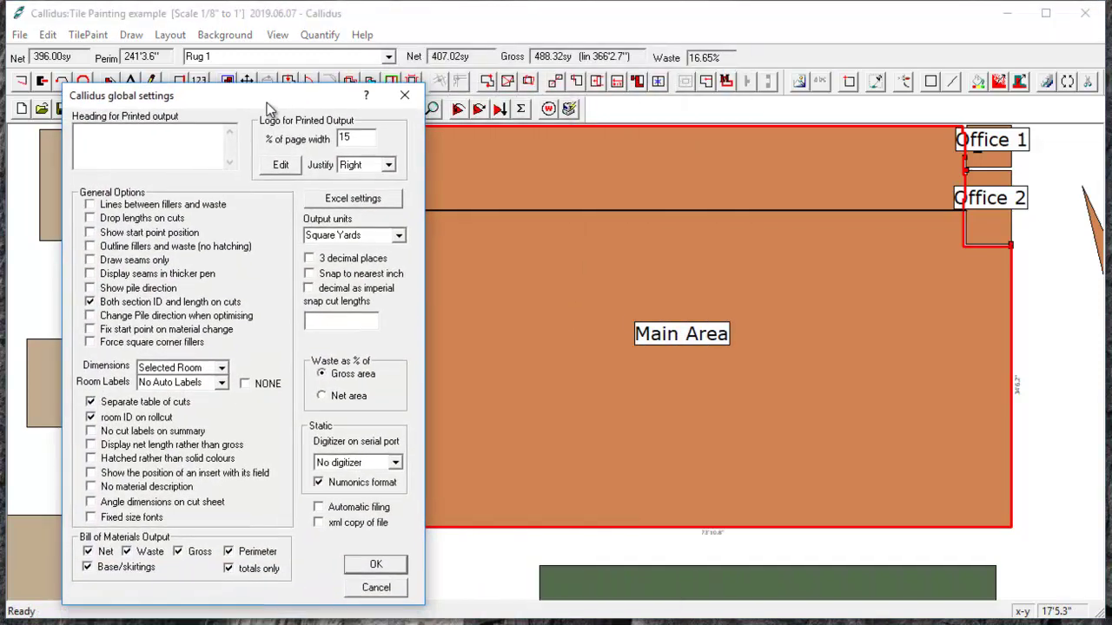
left_click(100, 264)
left_click(371, 565)
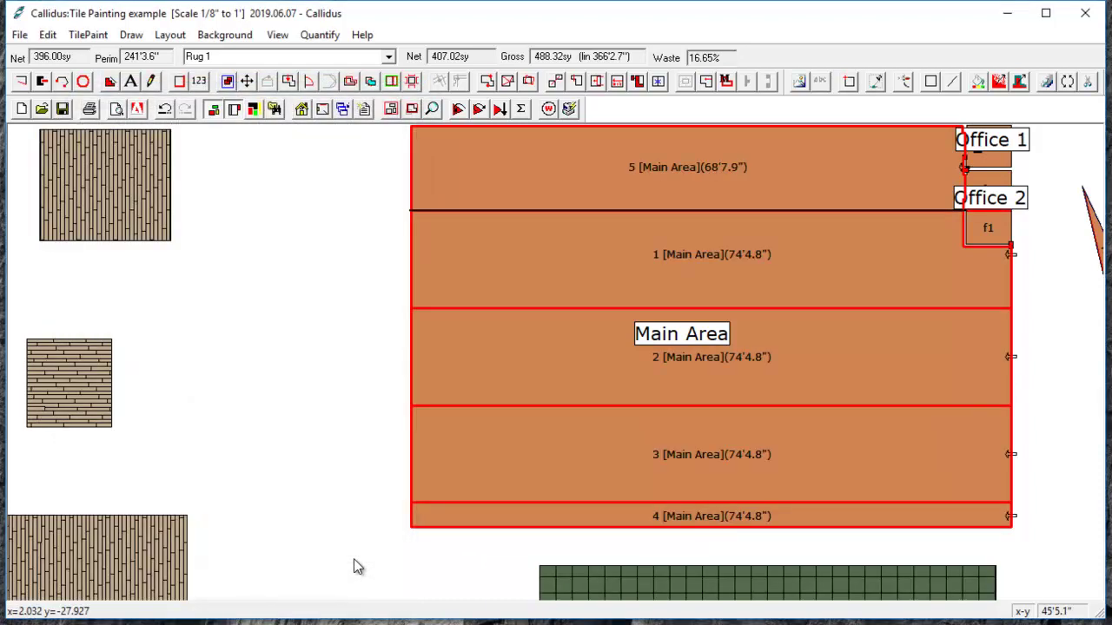
- Examine the section IDs and lengths in the Main Area, display the roll cutting layout beside the plan, and inspect the cuts
scroll(739, 337, "up", 1)
scroll(739, 339, "up", 1)
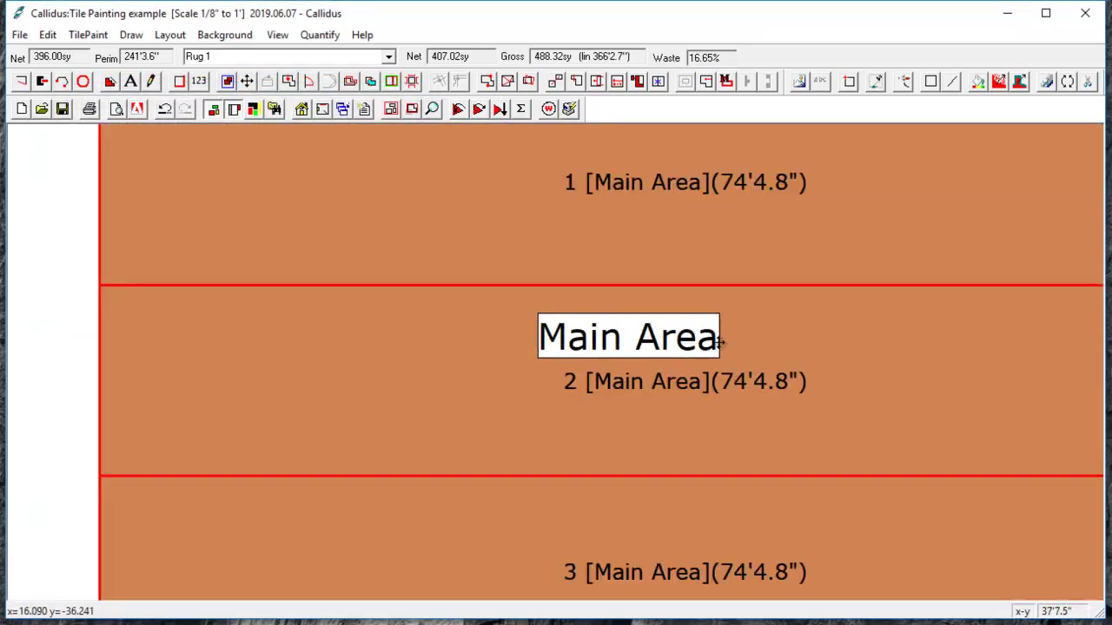
scroll(730, 344, "down", 2)
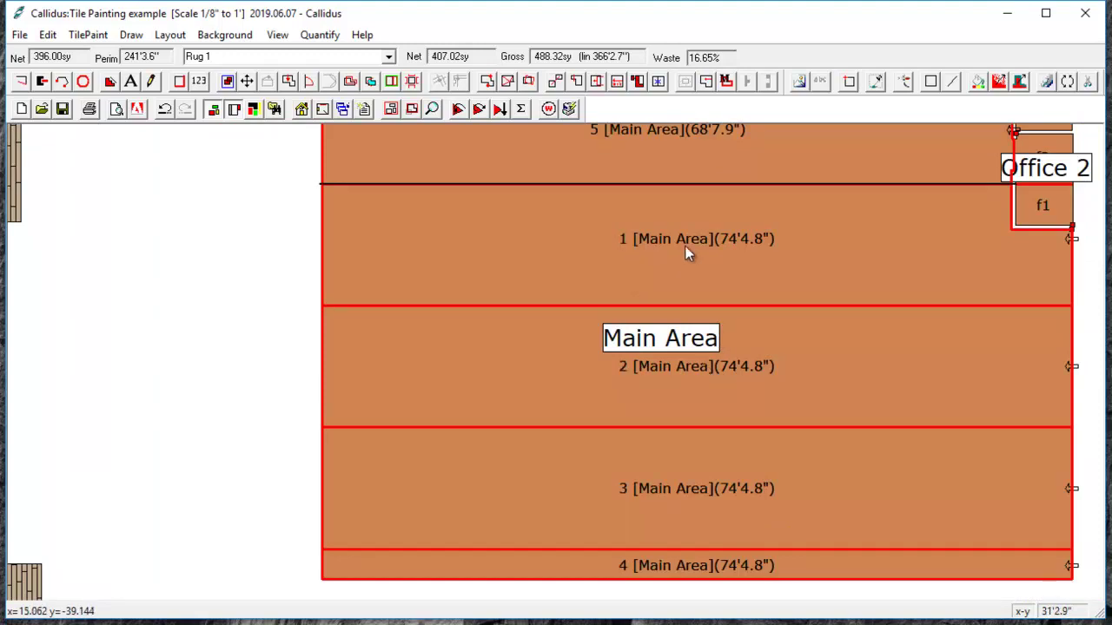
scroll(779, 249, "down", 3)
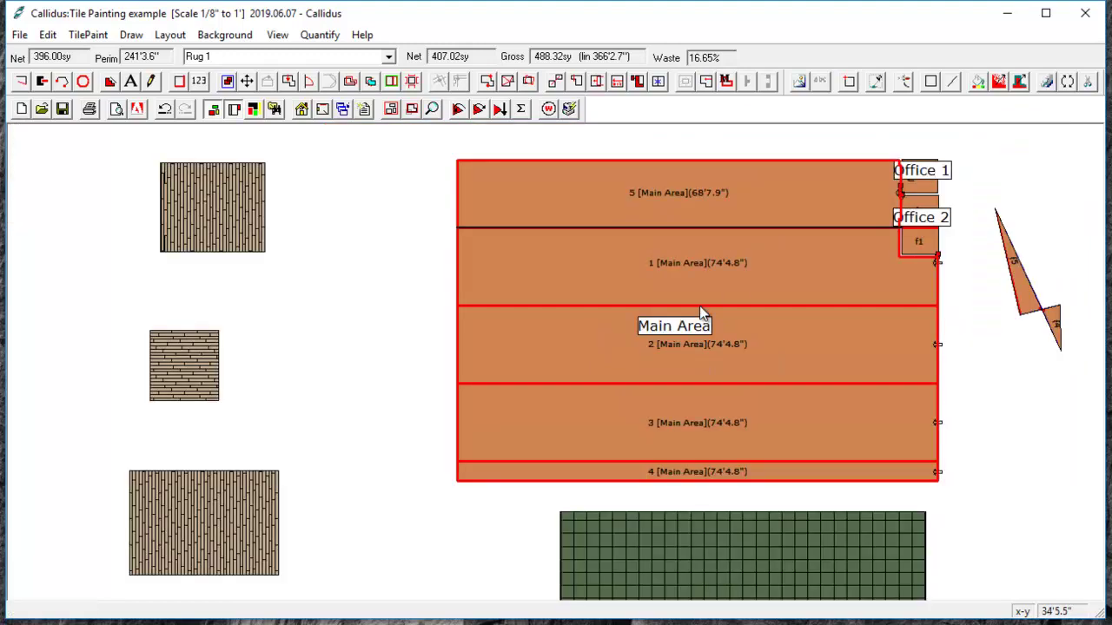
left_click_drag(496, 360, 221, 392)
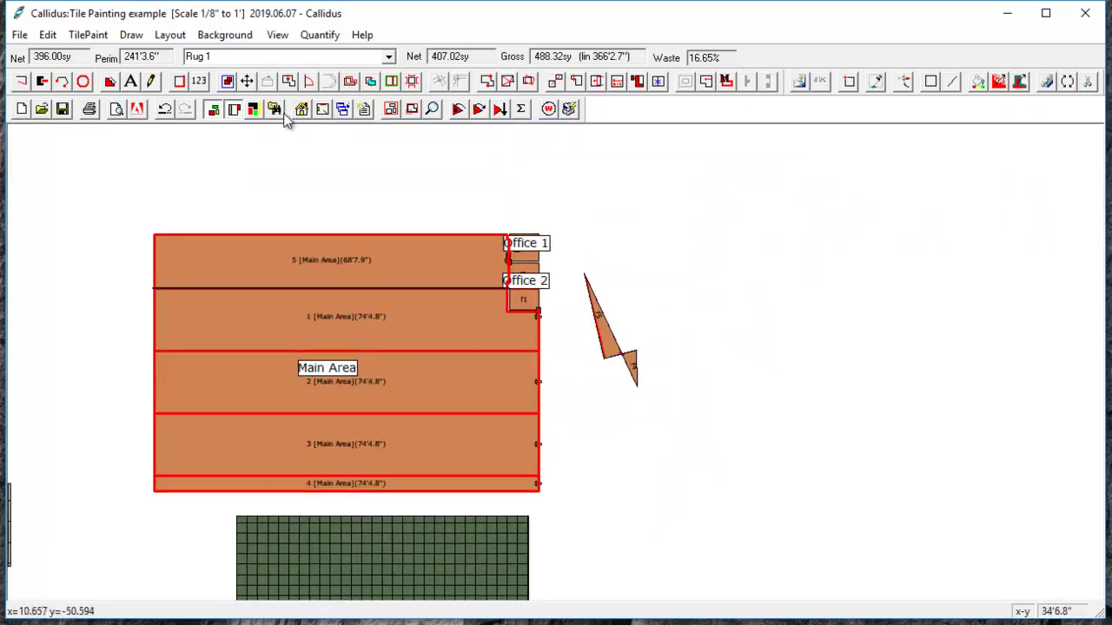
left_click(257, 113)
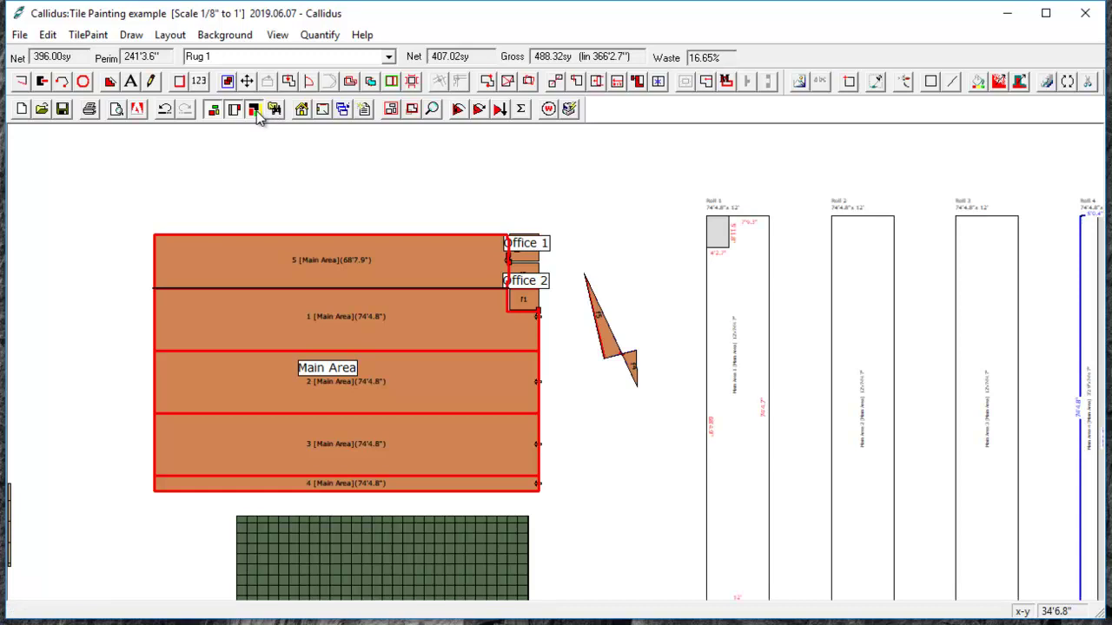
scroll(767, 442, "up", 5)
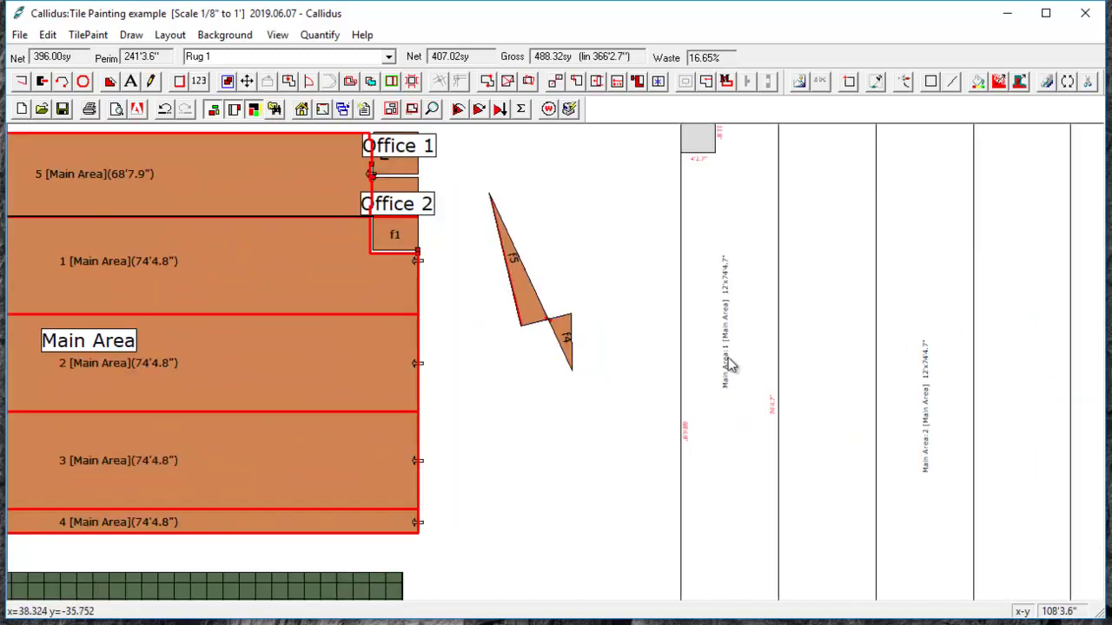
scroll(692, 359, "down", 1)
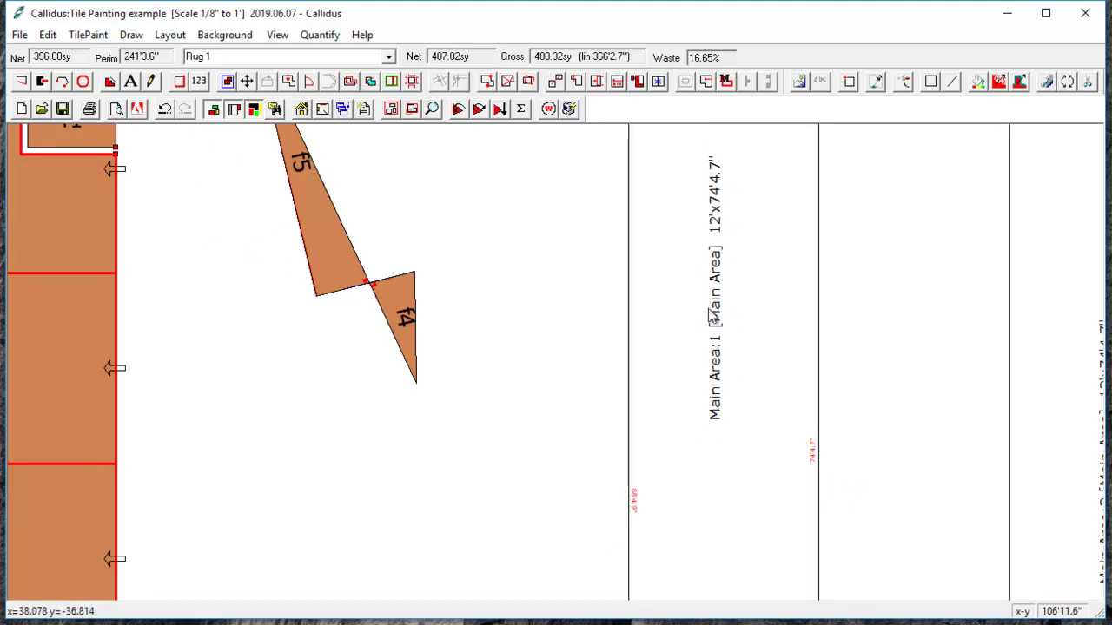
scroll(713, 317, "down", 3)
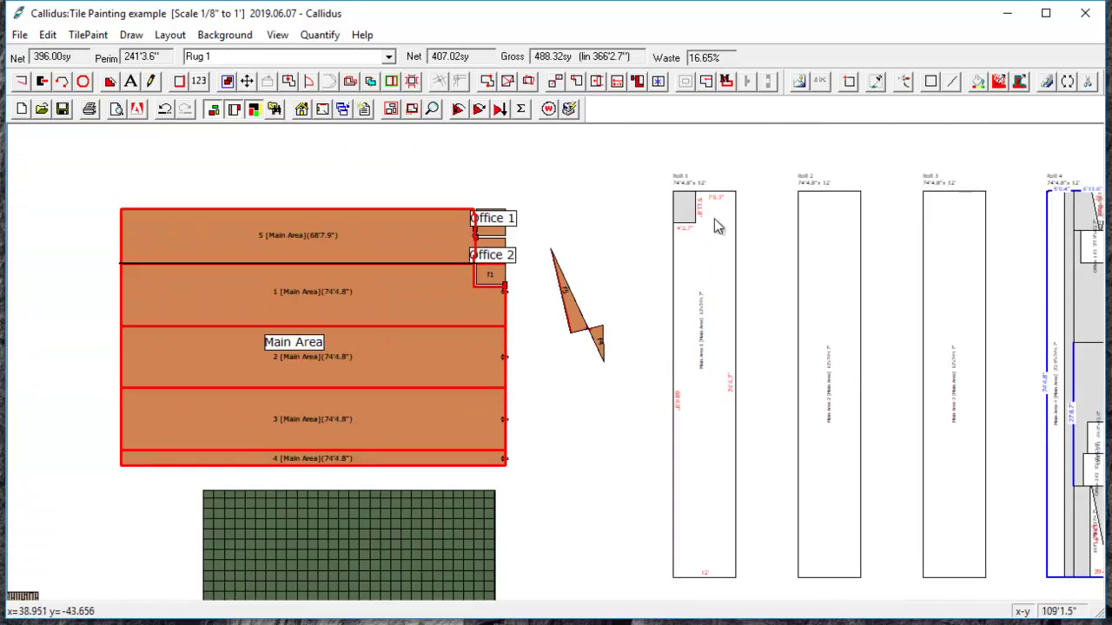
scroll(720, 356, "down", 2)
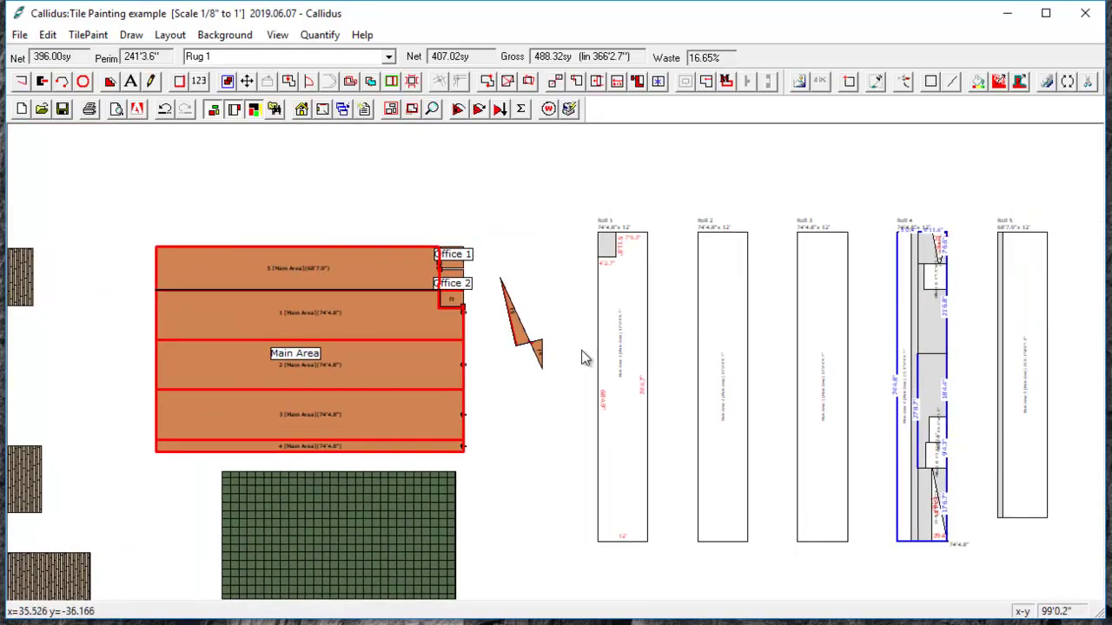
- Examine the bill of materials output options in the global settings, switching totals only off and back on
left_click(348, 113)
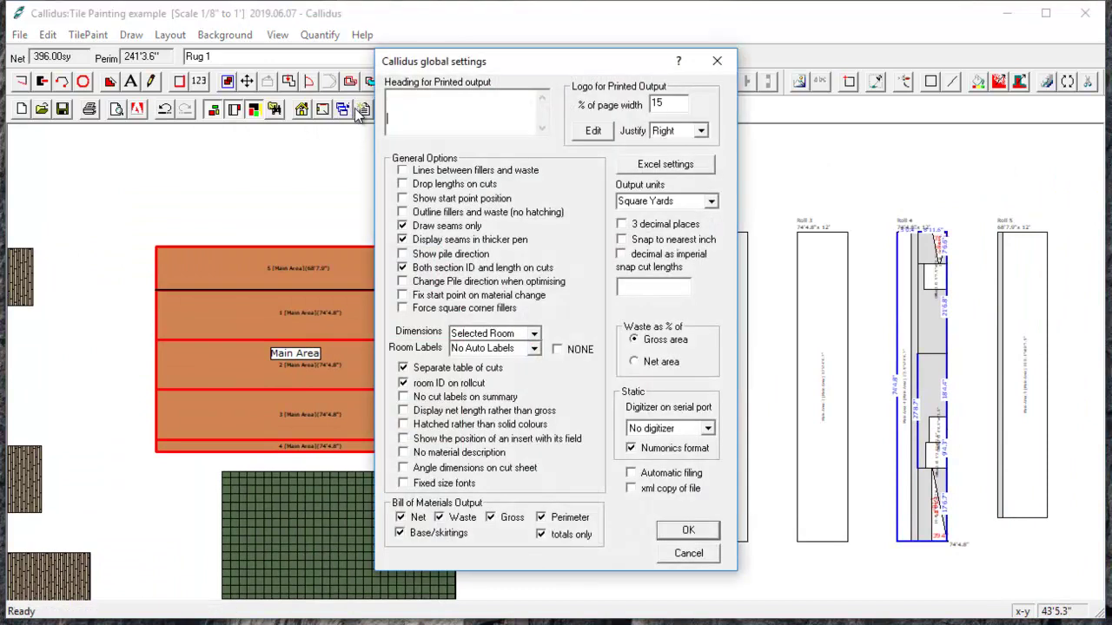
left_click(401, 517)
left_click(542, 536)
left_click(543, 534)
- Review the available dimension display and room label choices, keep dimensions on Selected Room, and close the global settings without saving
left_click(534, 334)
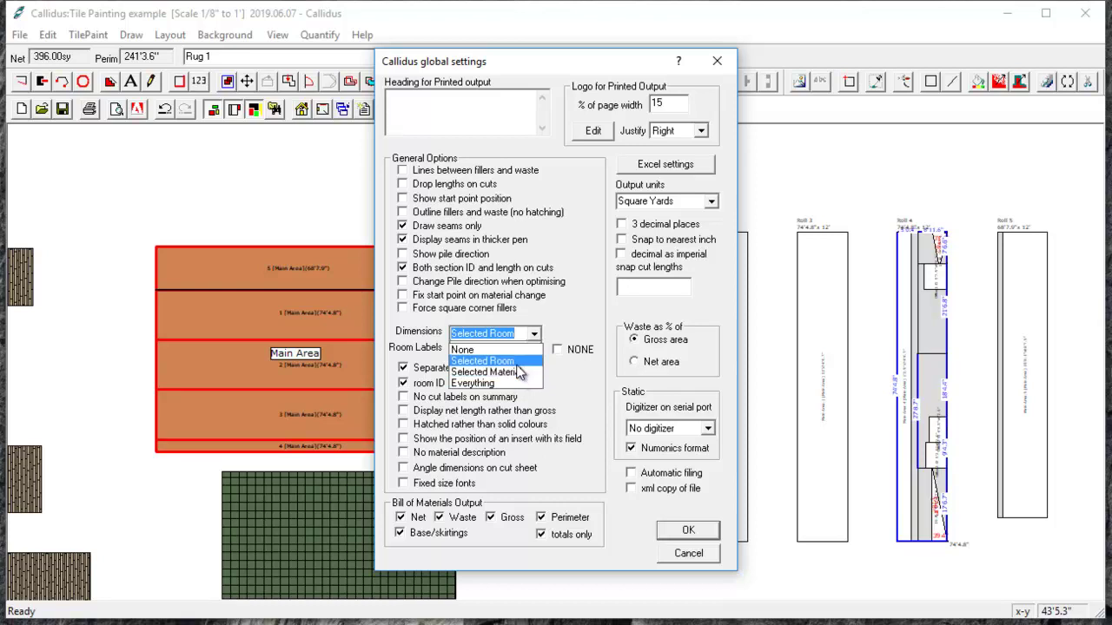
left_click(517, 367)
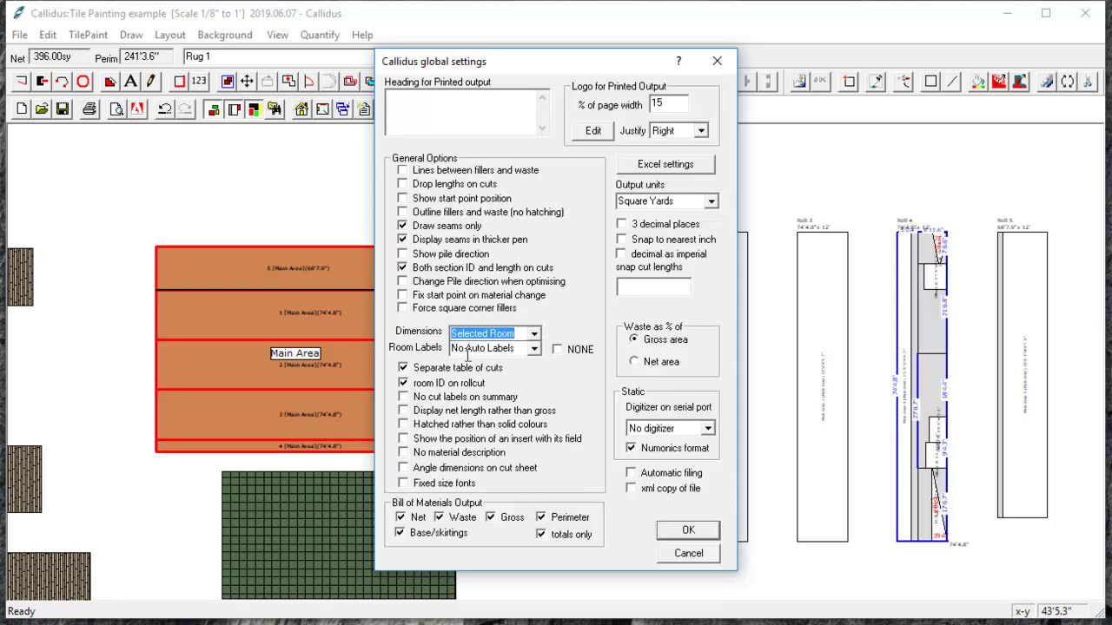
left_click(534, 349)
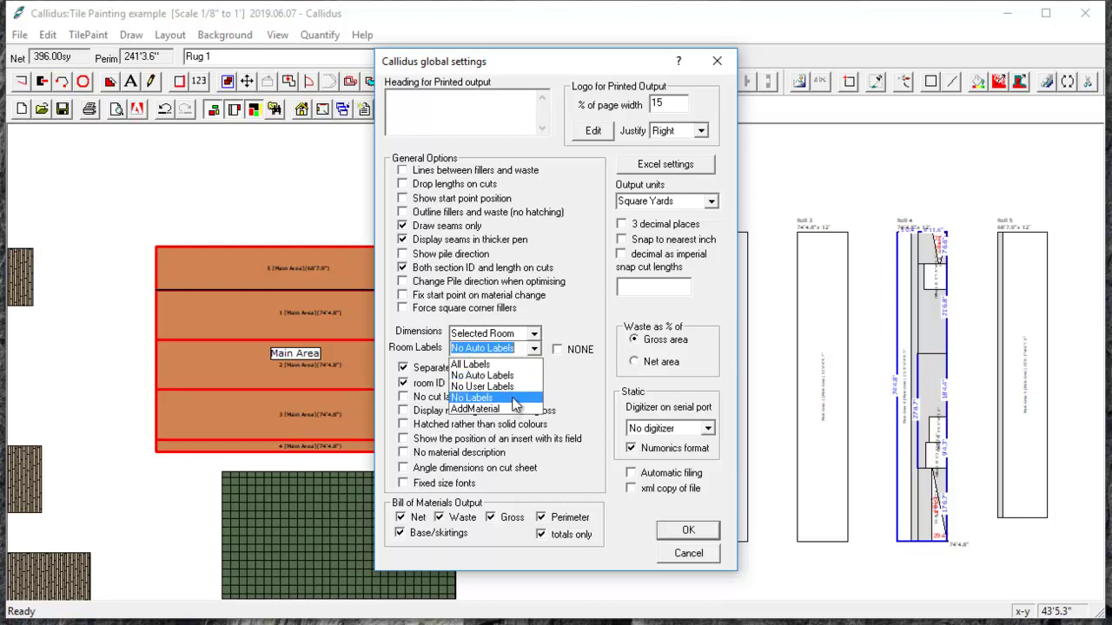
left_click(693, 561)
left_click(691, 555)
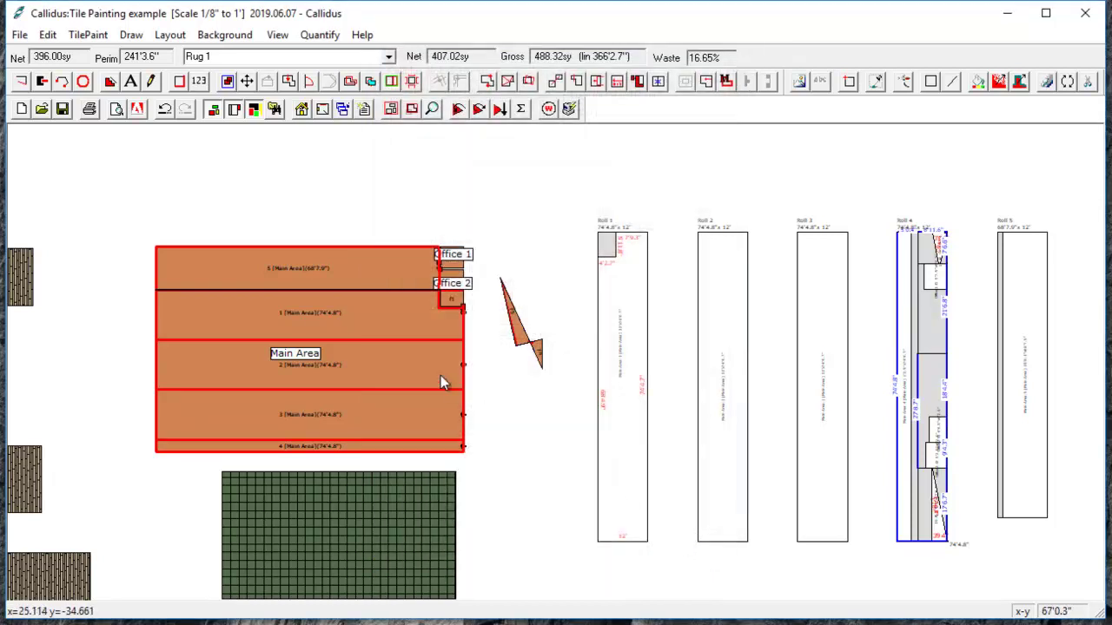
- Enlarge the room and cut label text on the Main Area plan by two increments, and reduce it again
scroll(283, 298, "up", 2)
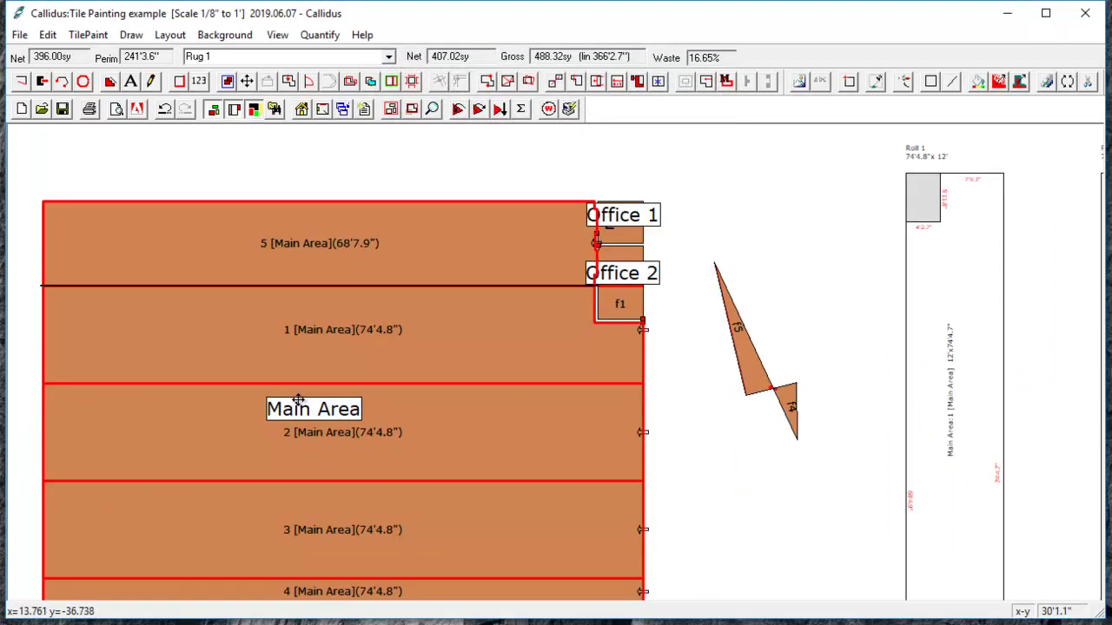
scroll(298, 398, "up", 1)
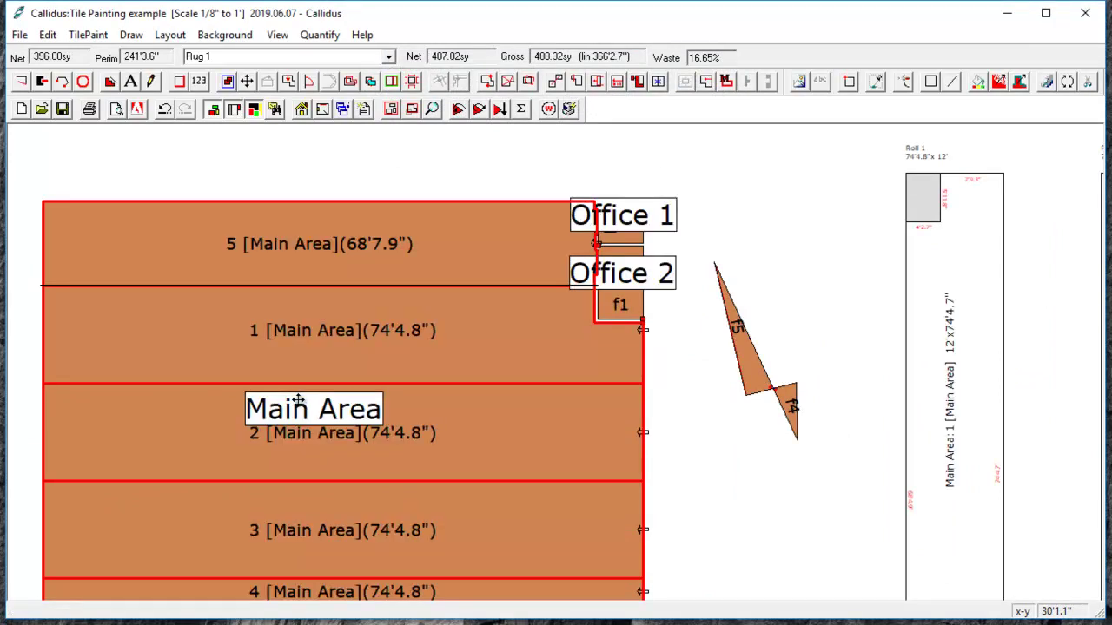
scroll(298, 398, "up", 1)
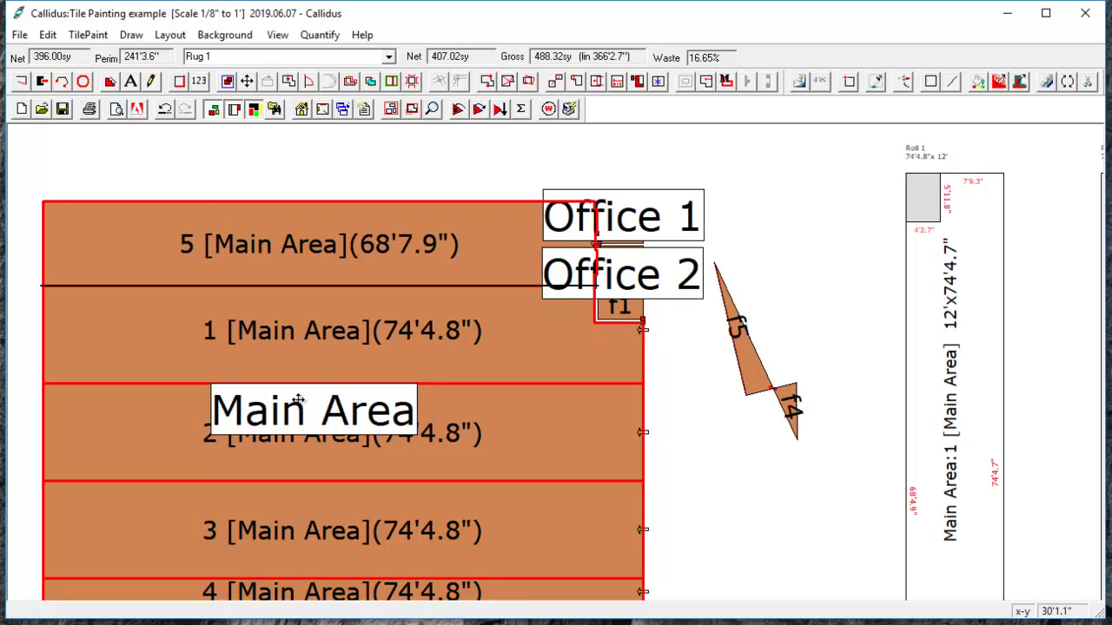
scroll(298, 399, "down", 1)
scroll(298, 399, "down", 1)
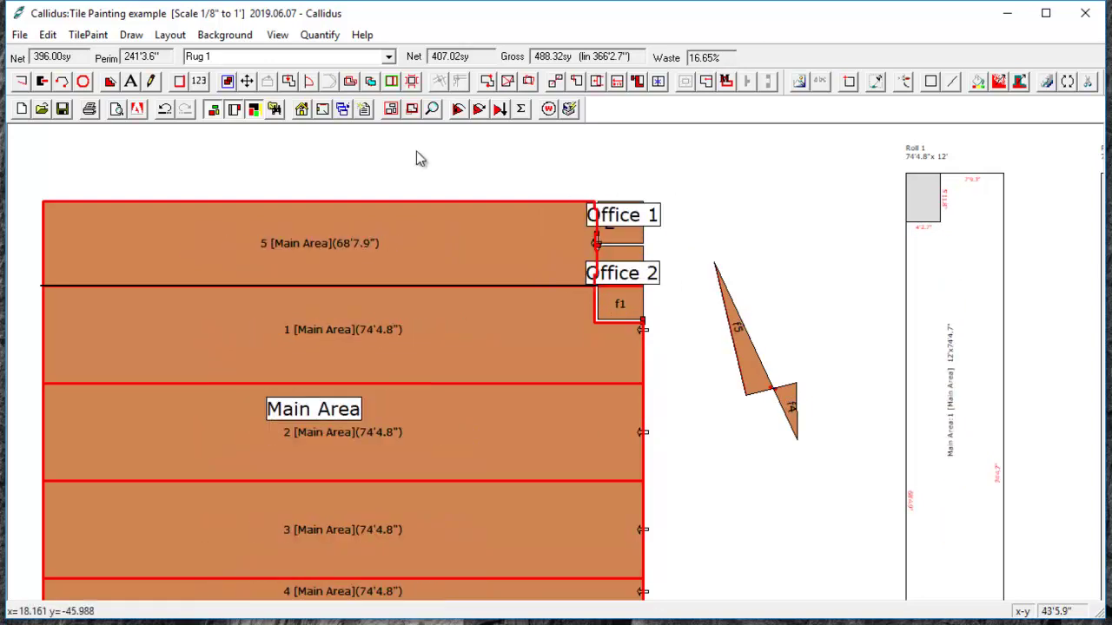